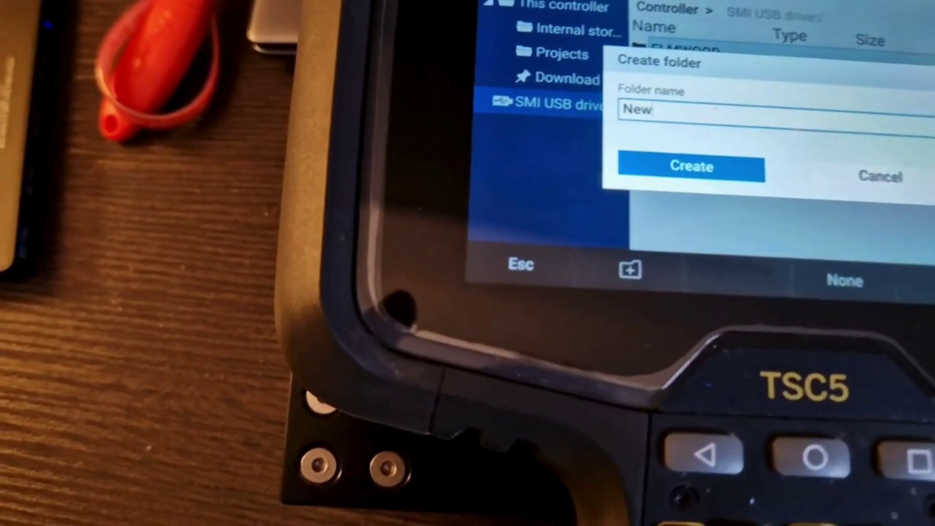
{"action": "key", "text": "BackSpace"}
{"action": "key", "text": "BackSpace"}
{"action": "key", "text": "BackSpace"}
{"action": "type", "text": "S"}
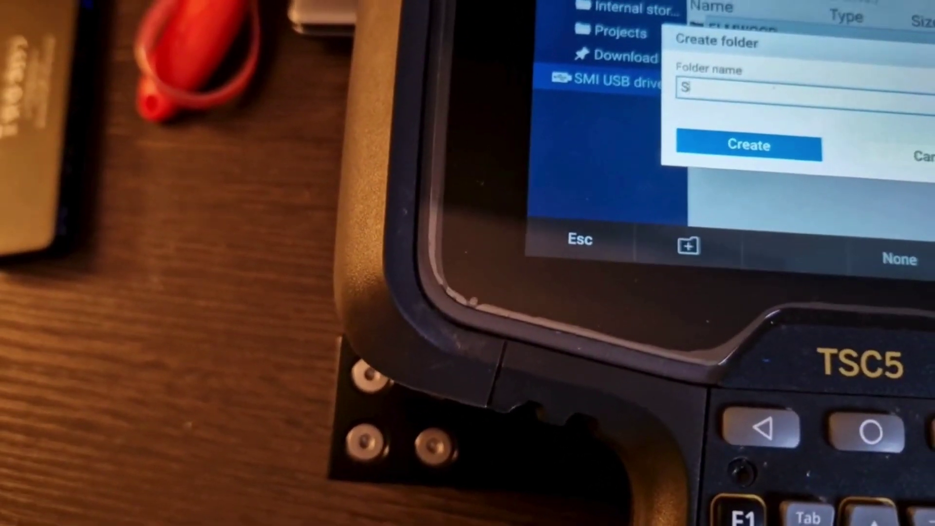
{"action": "type", "text": "T"}
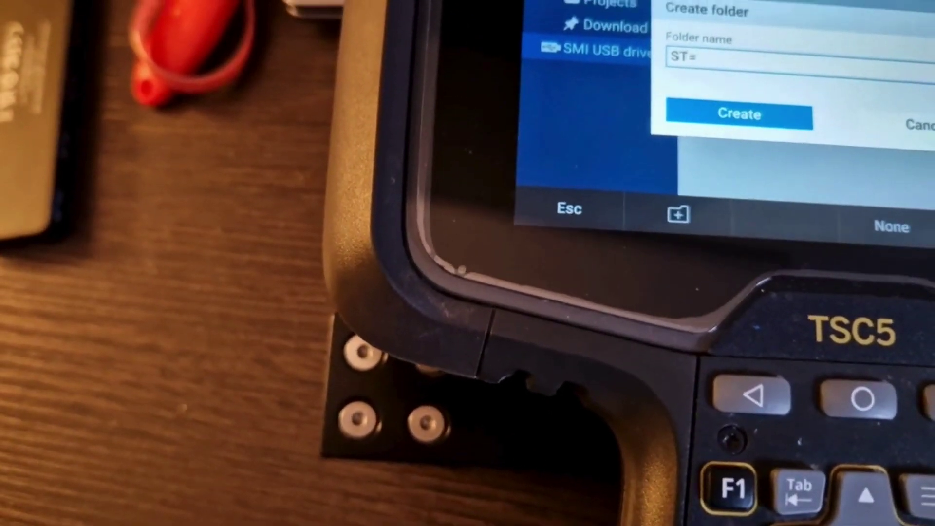
{"action": "type", "text": "OC"}
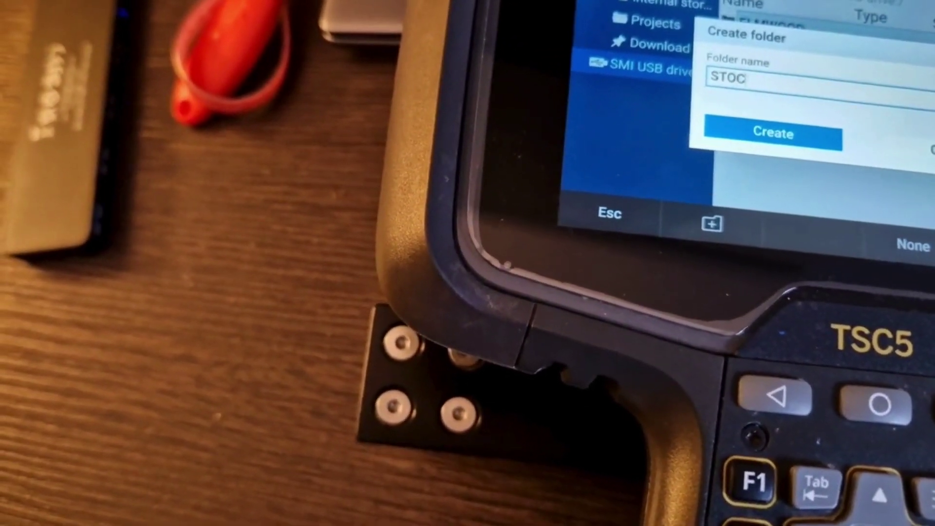
{"action": "type", "text": "KPO"}
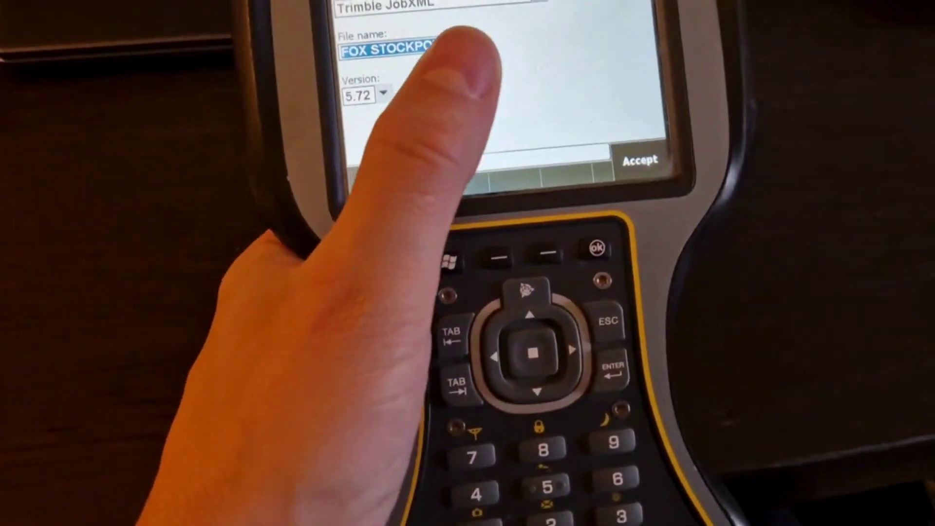
Set Hard Disk2 as the destination folder for FOX STOCKPORT.jxl
{"action": "key", "text": "Right"}
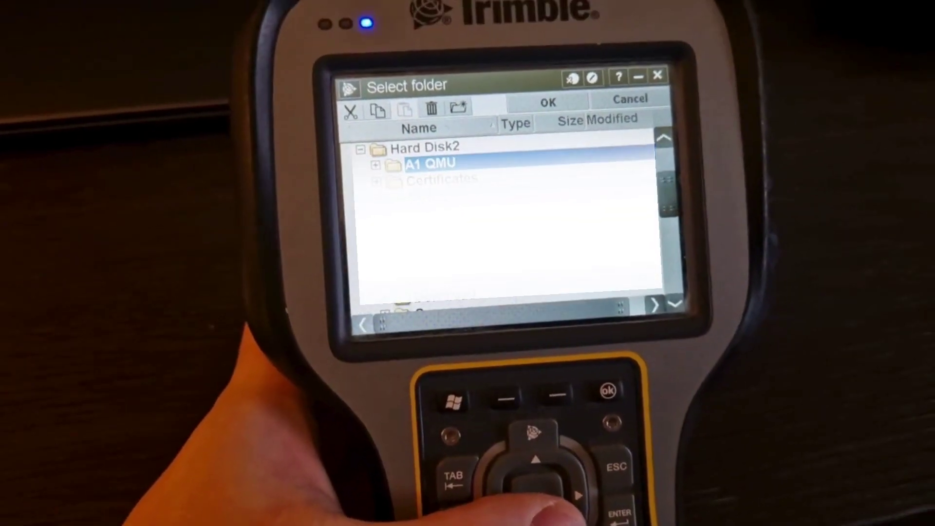
{"action": "key", "text": "Up"}
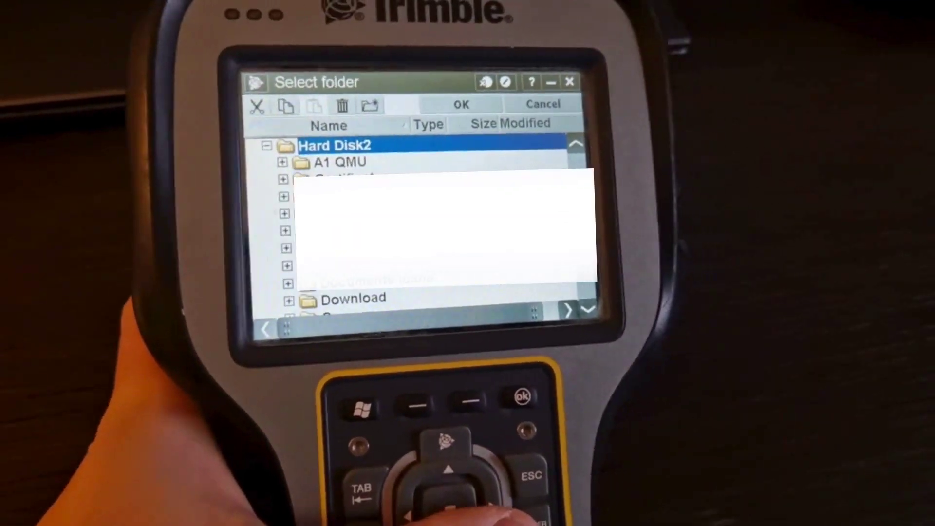
{"action": "key", "text": "Return"}
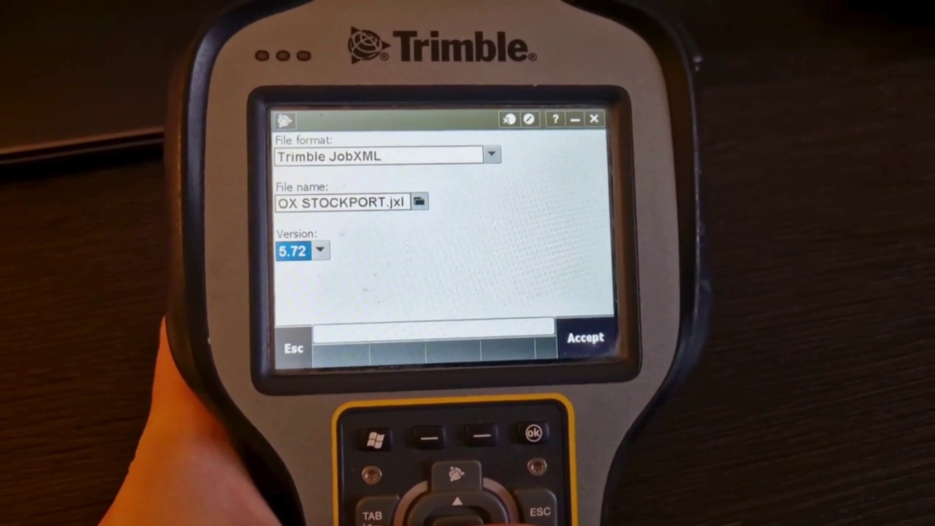
Export FOX STOCKPORT.jxl to Hard Disk2 and dismiss the Transfer complete message
{"action": "key", "text": "Return"}
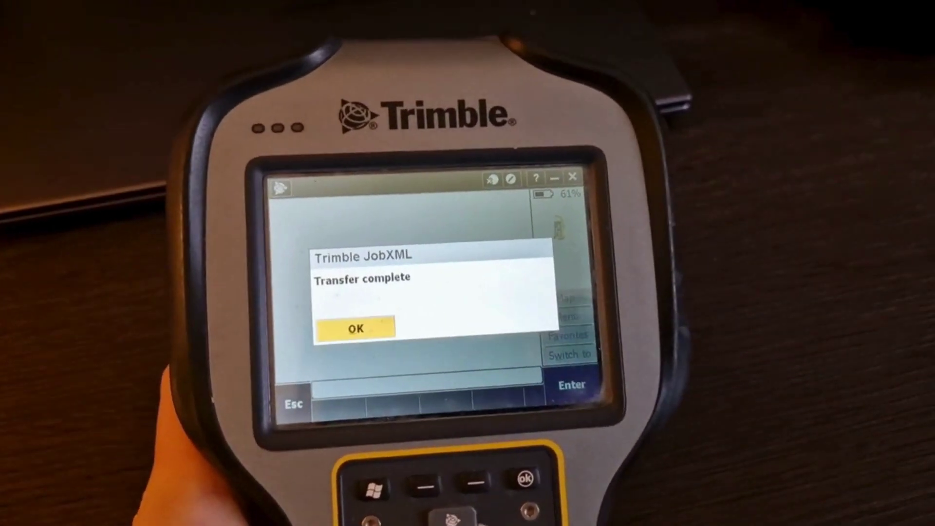
{"action": "key", "text": "Return"}
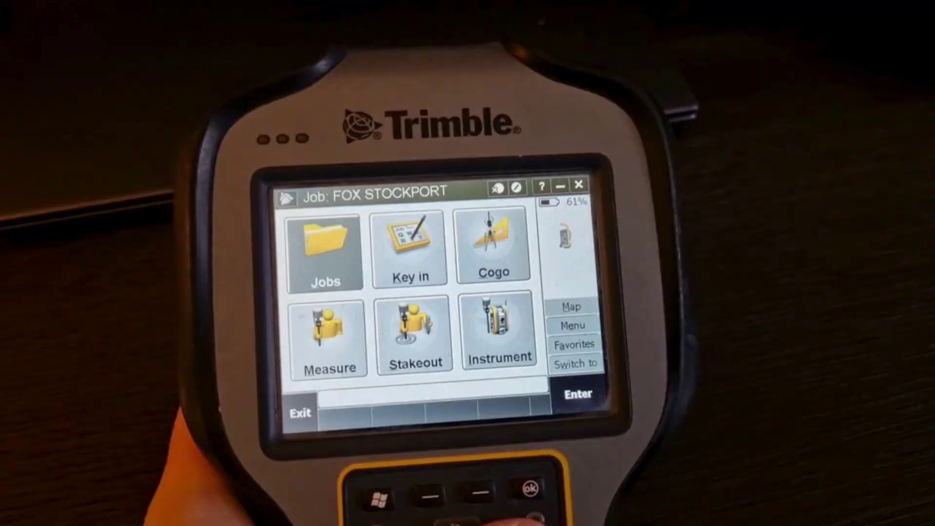